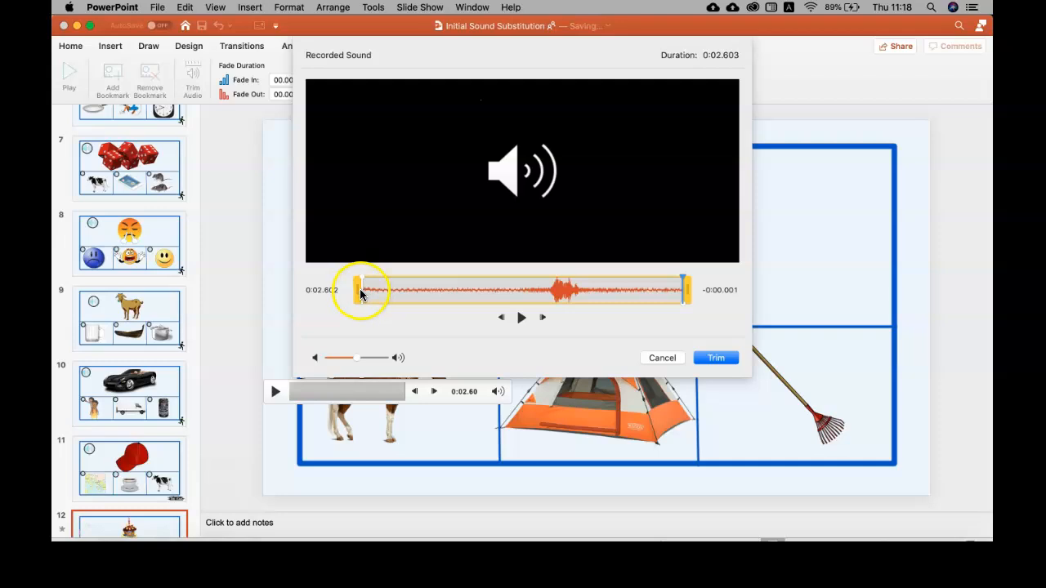
# Trim the start of the horse's recorded sound to about 1.285 s and preview the shortened clip.
pyautogui.moveTo(360, 290); pyautogui.dragTo(517, 303)
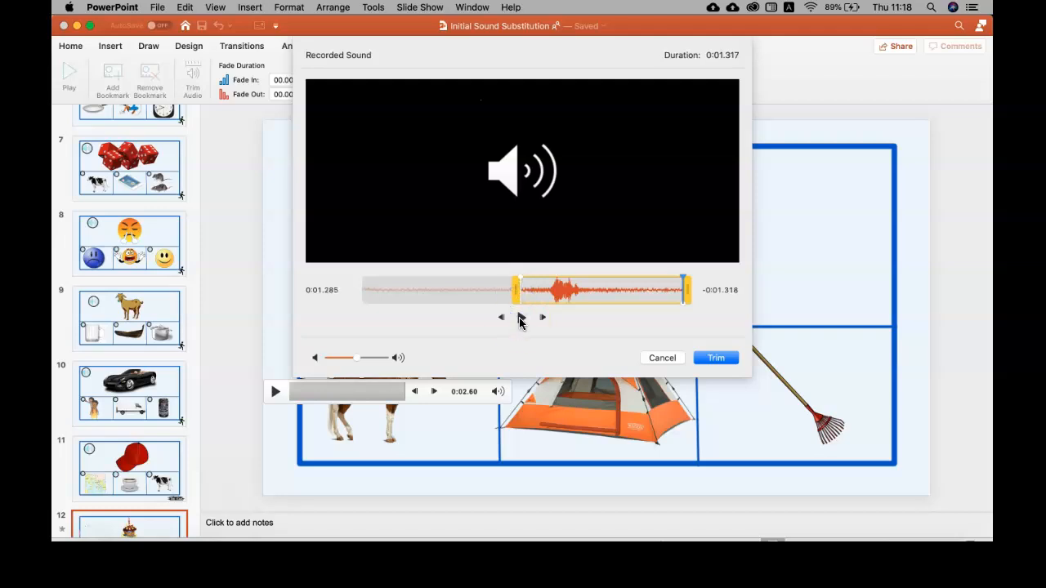
pyautogui.click(674, 303)
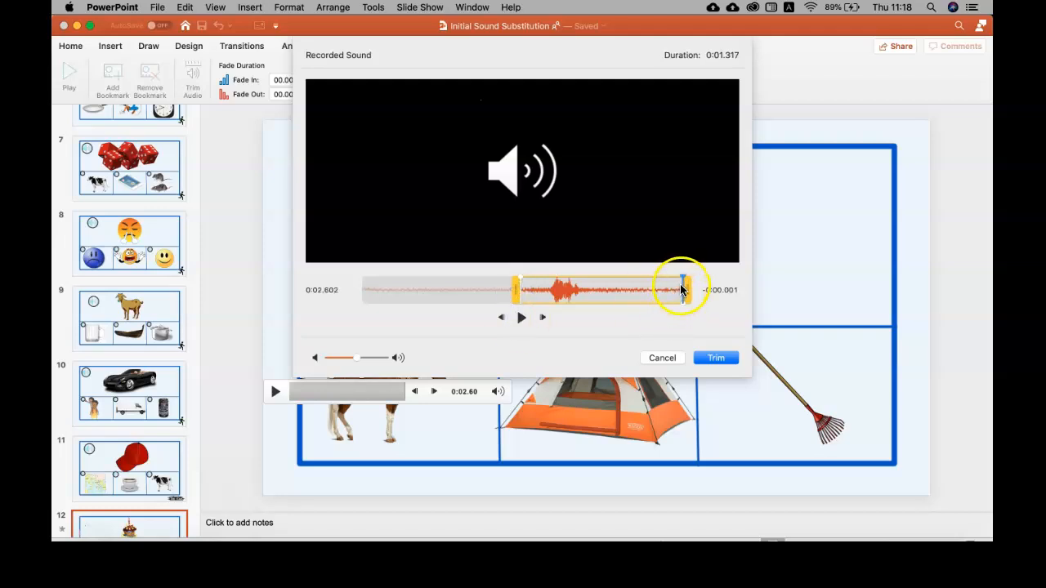
pyautogui.moveTo(683, 290); pyautogui.dragTo(524, 289)
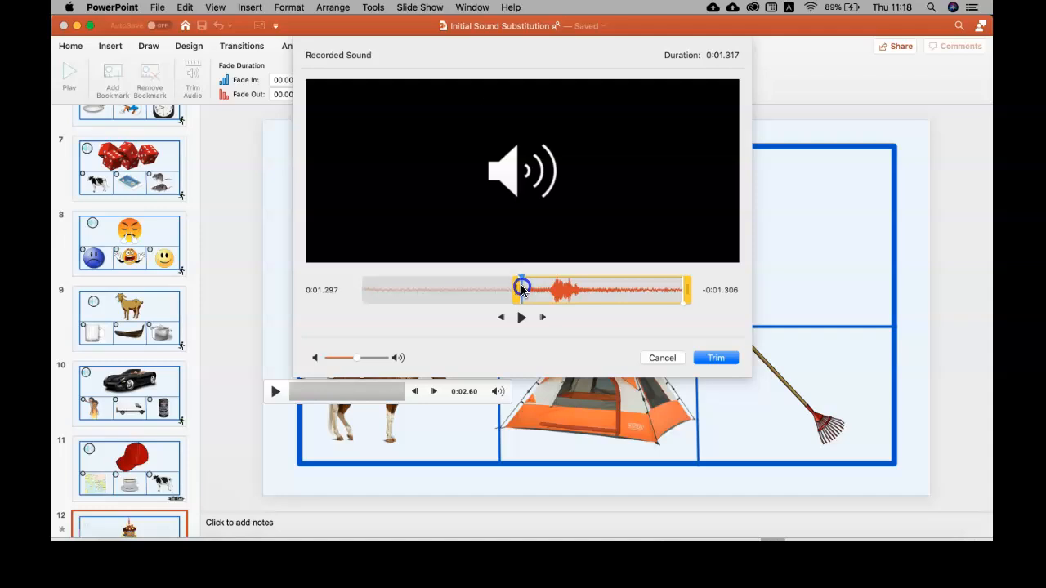
pyautogui.click(521, 318)
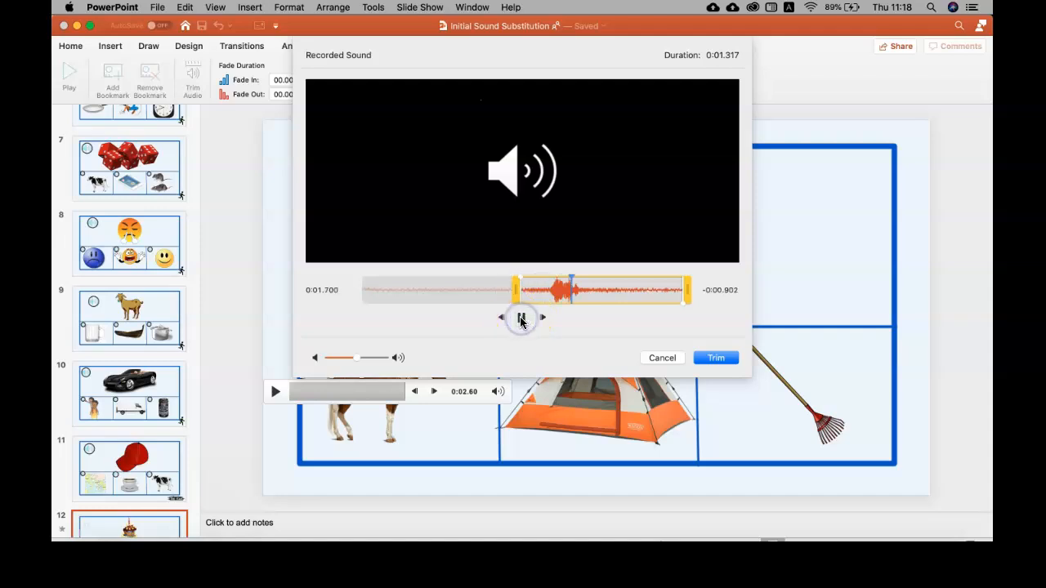
pyautogui.click(594, 325)
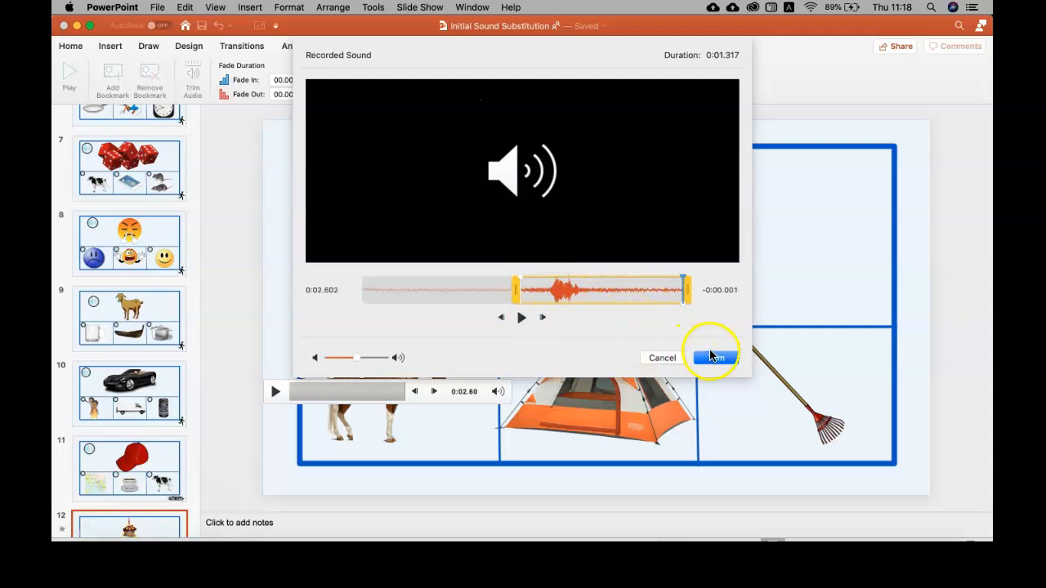
# Shrink the horse's audio icon and place it in the upper-left corner of the horse cell.
pyautogui.click(376, 359)
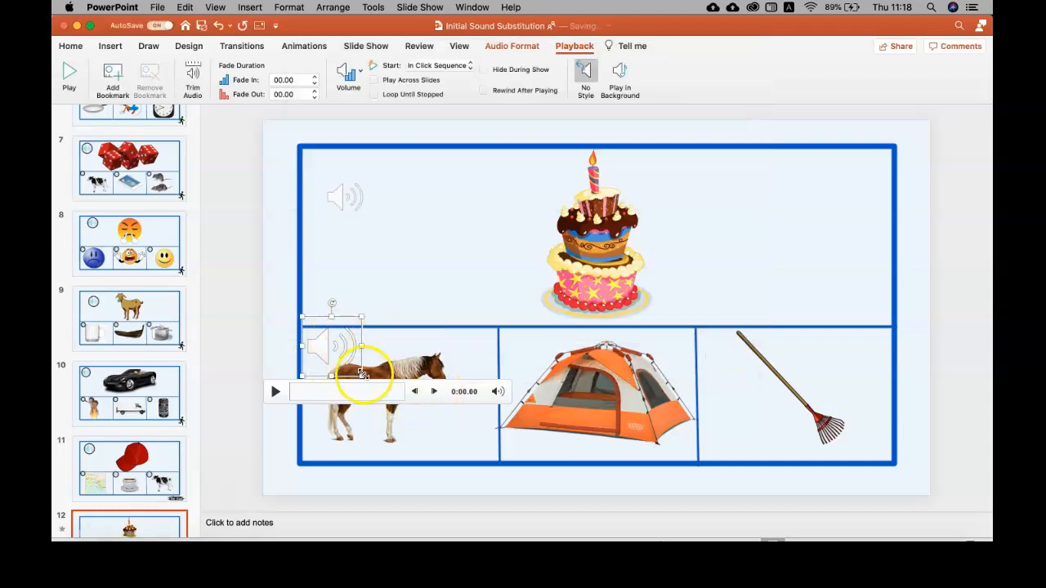
pyautogui.moveTo(361, 375); pyautogui.dragTo(322, 345)
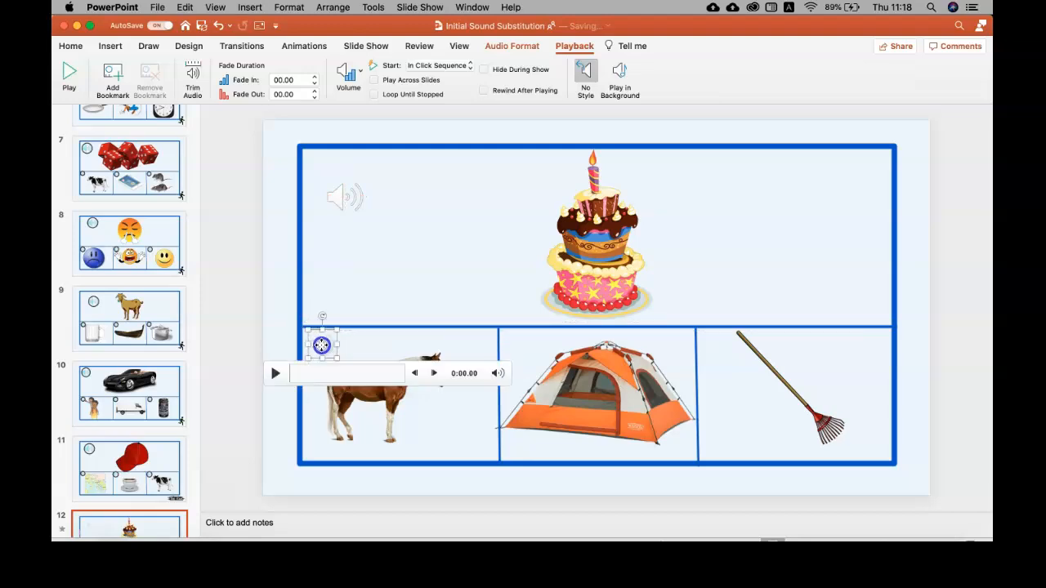
pyautogui.click(279, 425)
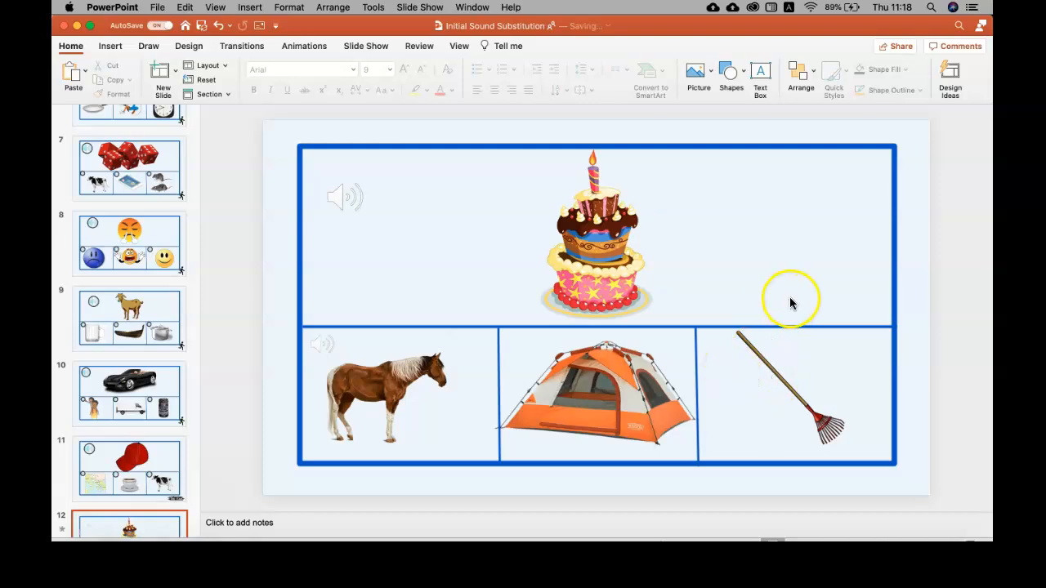
# Record a new audio clip and insert it on the cake slide.
pyautogui.click(112, 46)
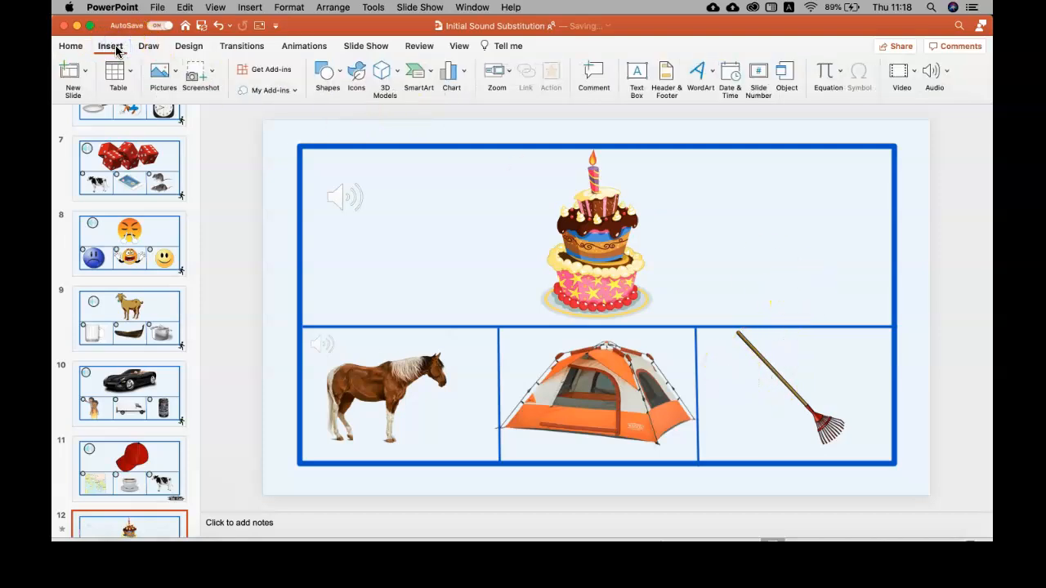
pyautogui.click(939, 82)
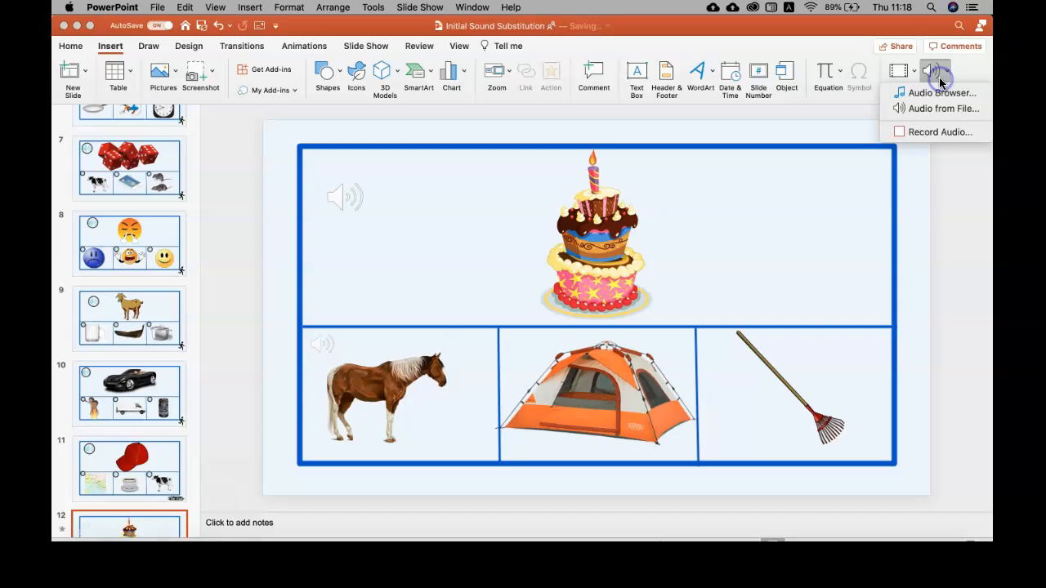
pyautogui.click(940, 131)
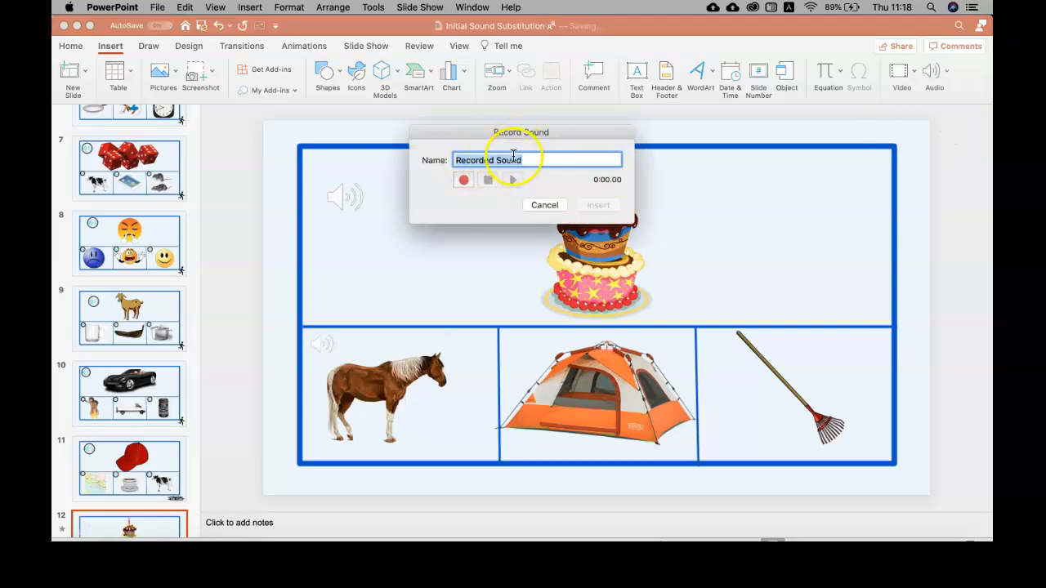
pyautogui.click(467, 180)
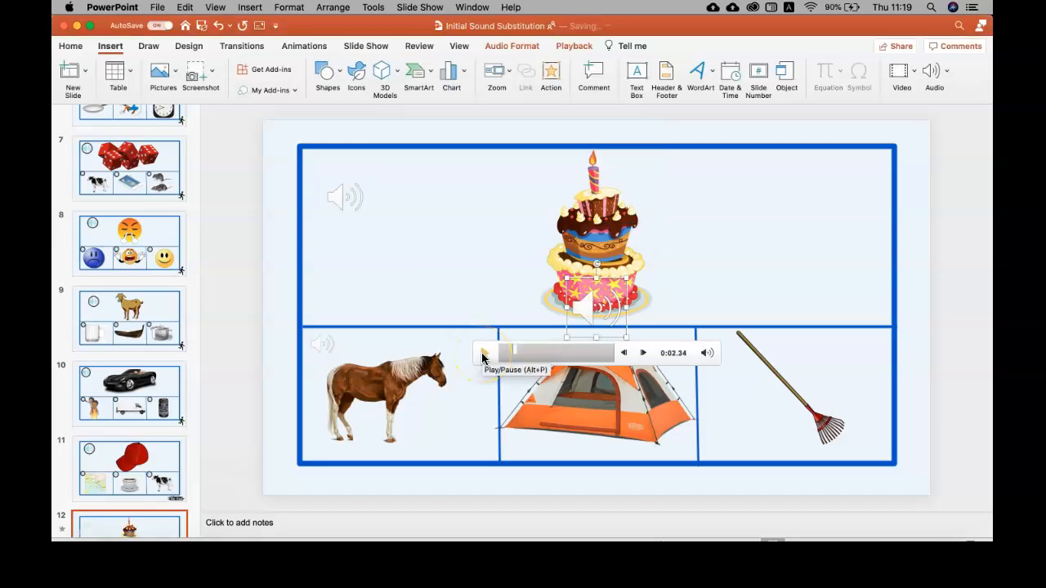
# Trim the start of the new recorded sound to about 0.838 s, previewing the clip before applying the trim.
pyautogui.click(571, 49)
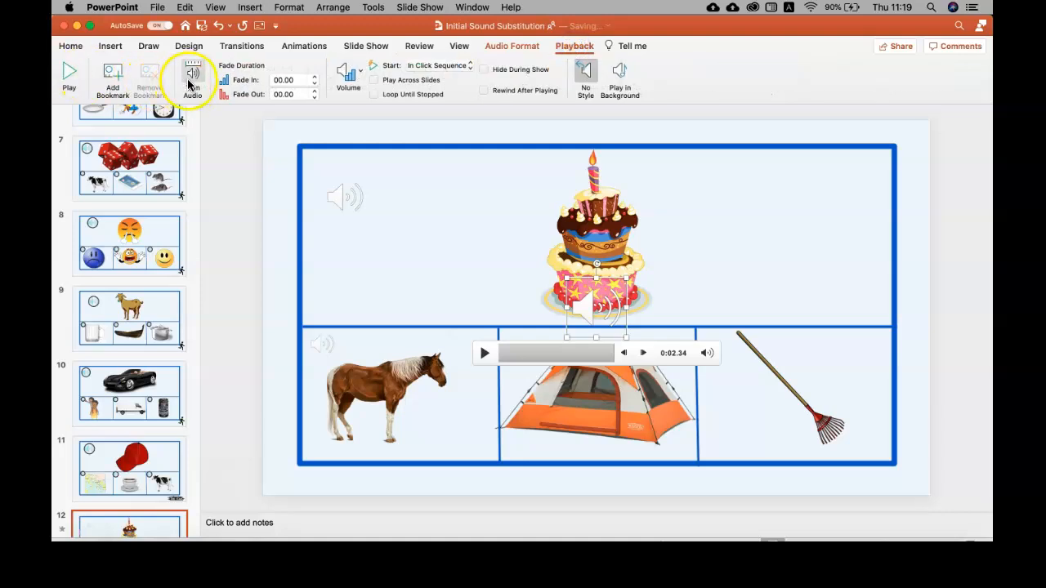
pyautogui.click(190, 82)
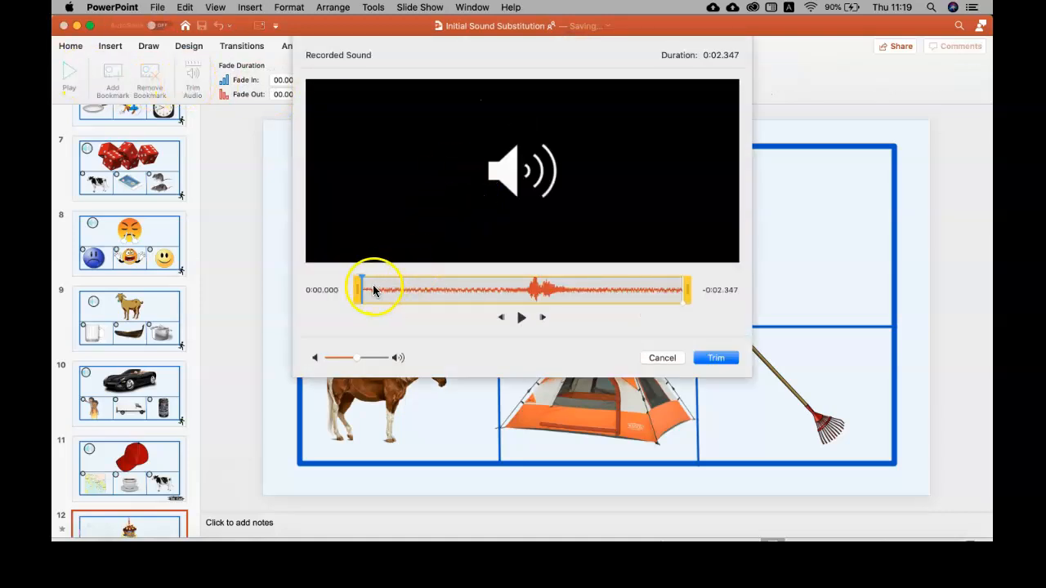
pyautogui.moveTo(359, 286); pyautogui.dragTo(474, 300)
pyautogui.moveTo(406, 301); pyautogui.dragTo(470, 300)
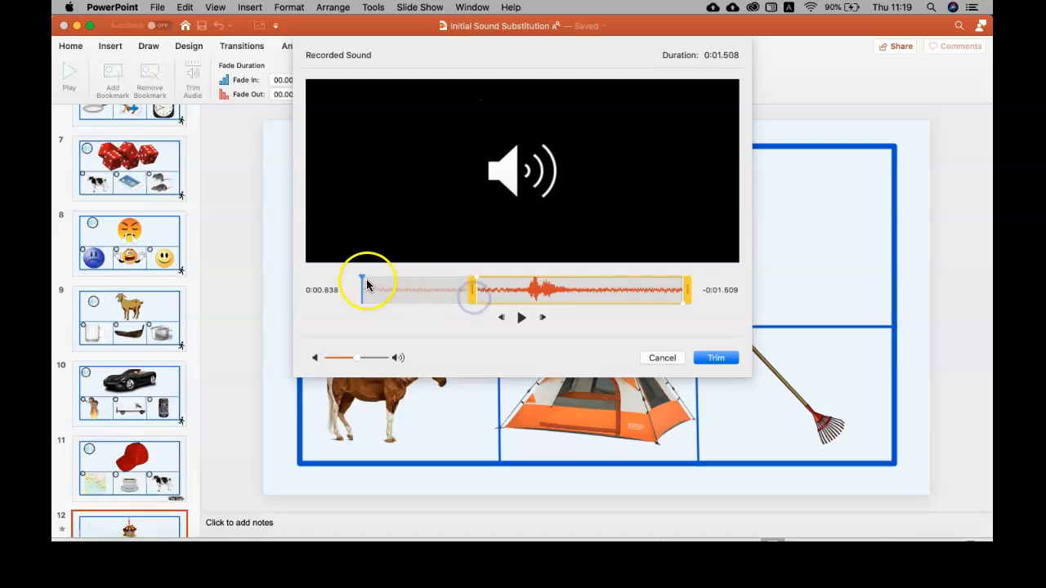
pyautogui.moveTo(360, 282); pyautogui.dragTo(474, 296)
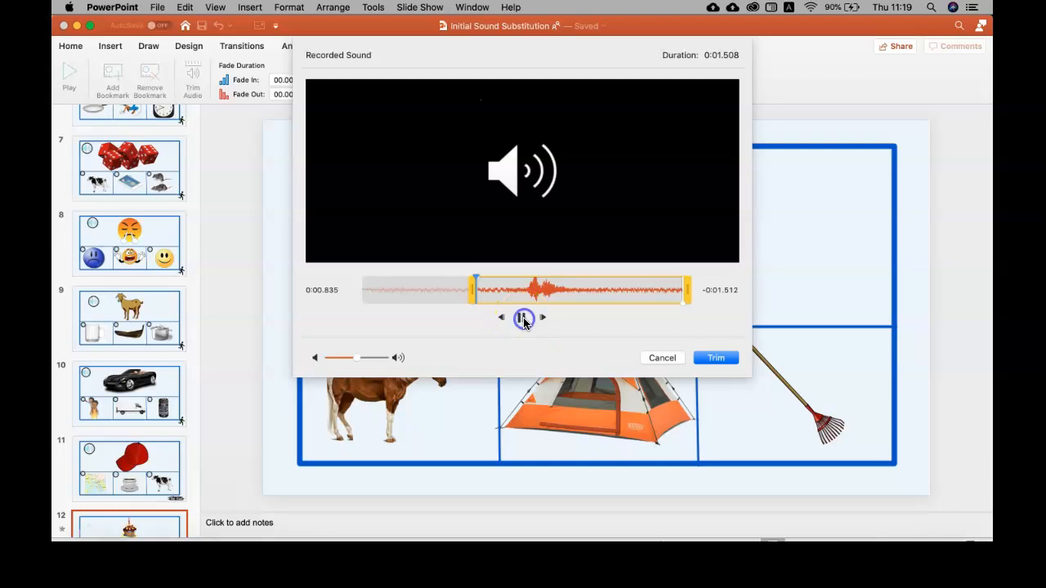
pyautogui.click(522, 318)
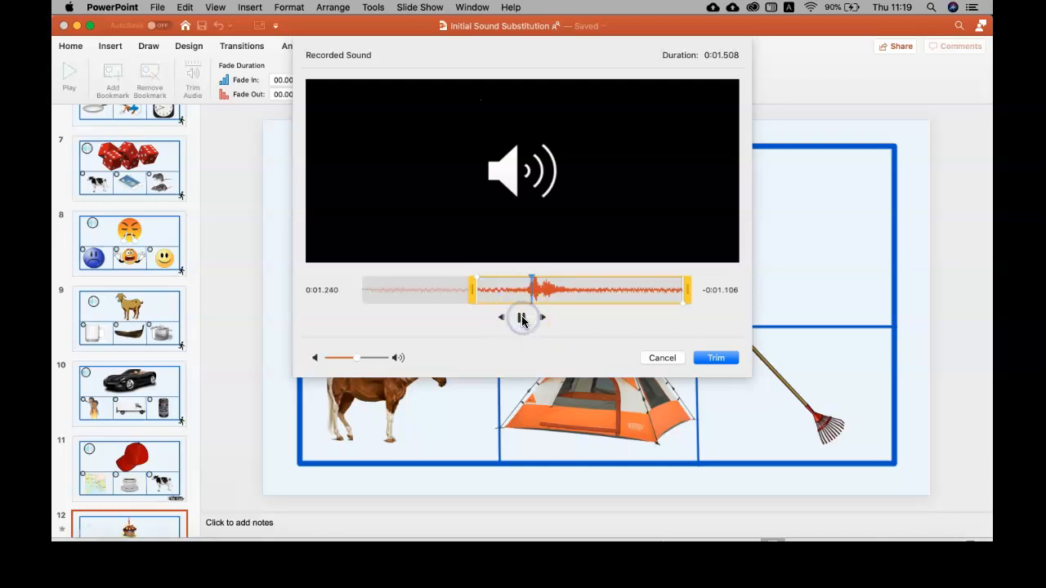
pyautogui.click(712, 359)
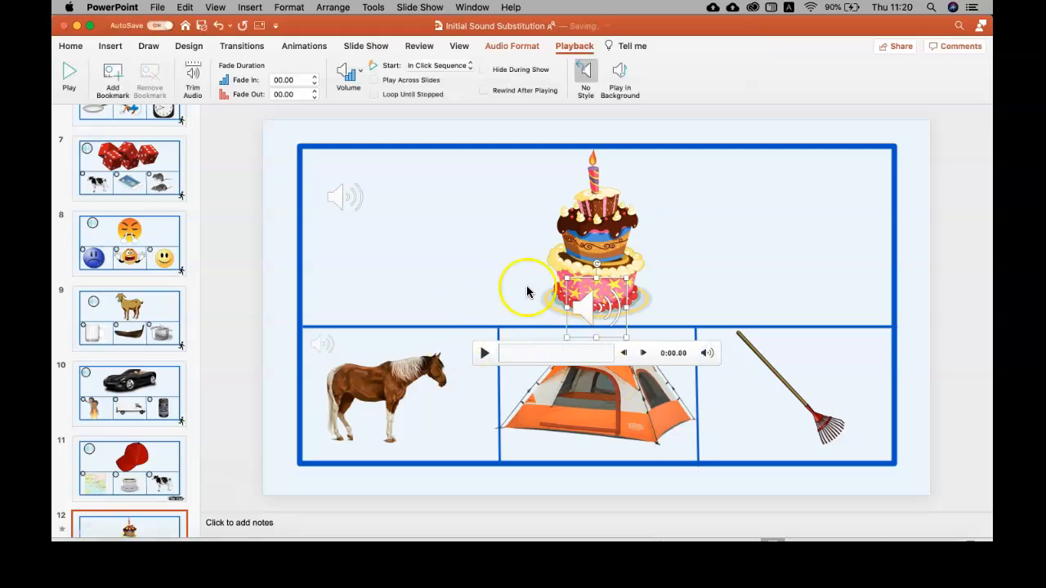
# Move the new audio icon to the upper-left corner of the tent cell and shrink it.
pyautogui.moveTo(585, 304); pyautogui.dragTo(518, 356)
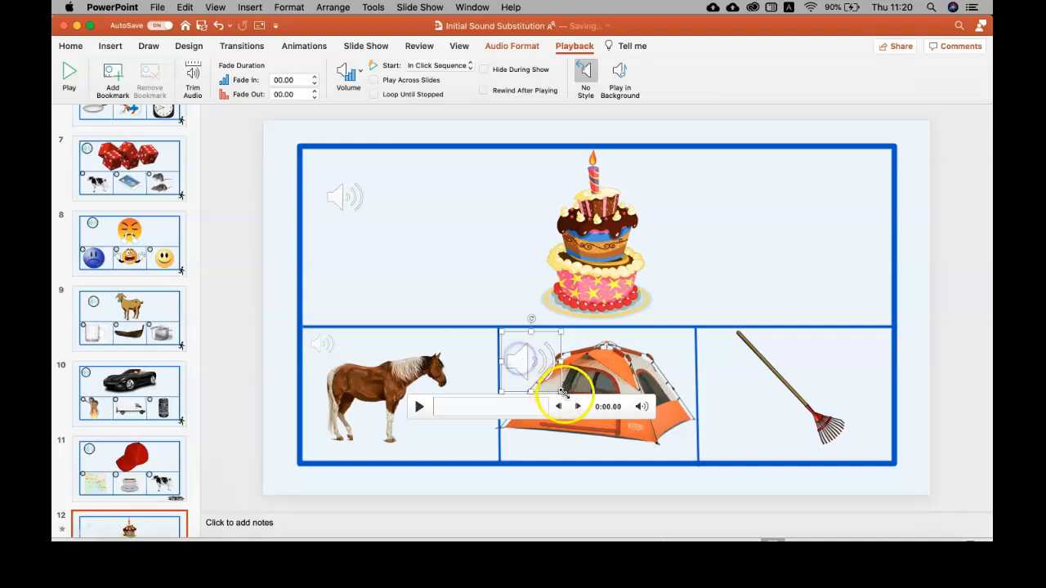
pyautogui.moveTo(561, 391); pyautogui.dragTo(538, 368)
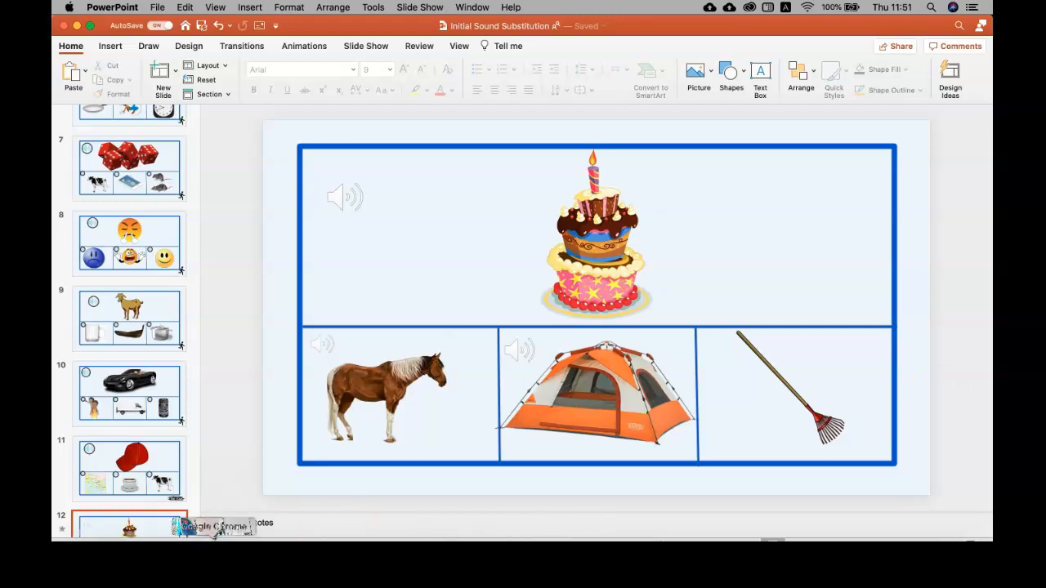
# Switch to Chrome, search for "online recorder" in a new tab and open the online-voice-recorder.com site.
pyautogui.click(214, 549)
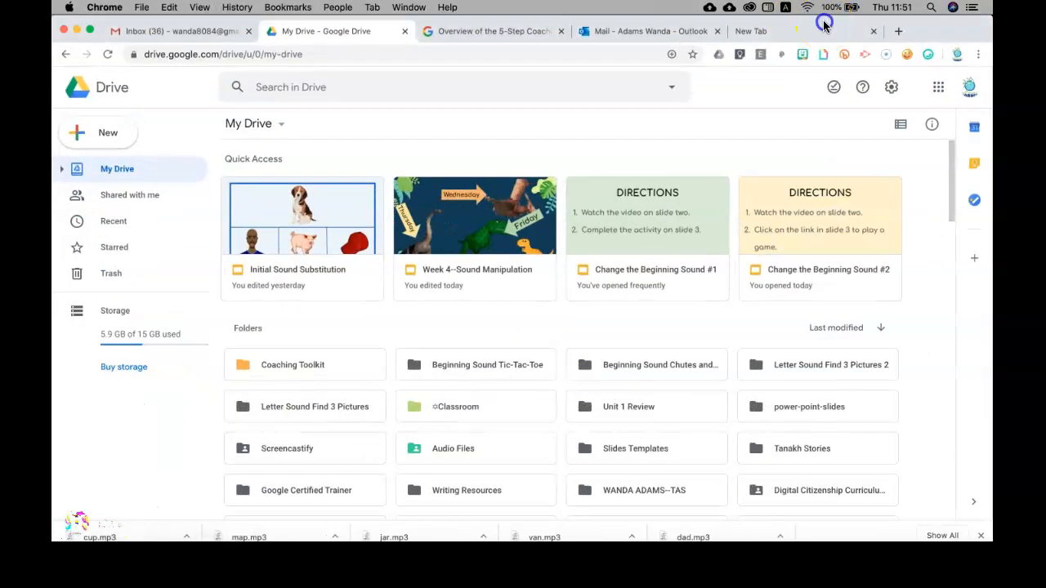
pyautogui.click(813, 29)
pyautogui.click(265, 53)
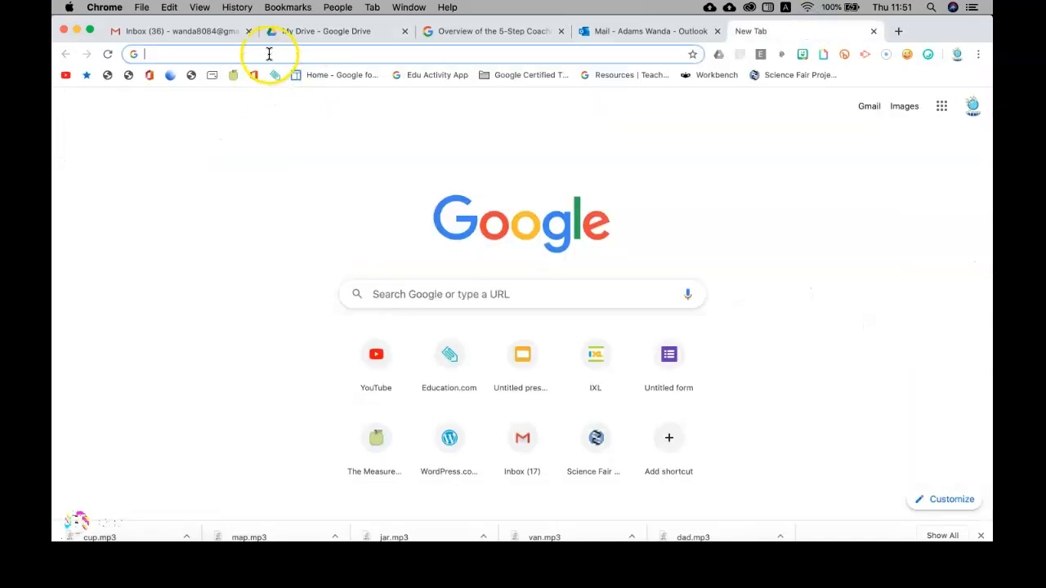
pyautogui.write('on')
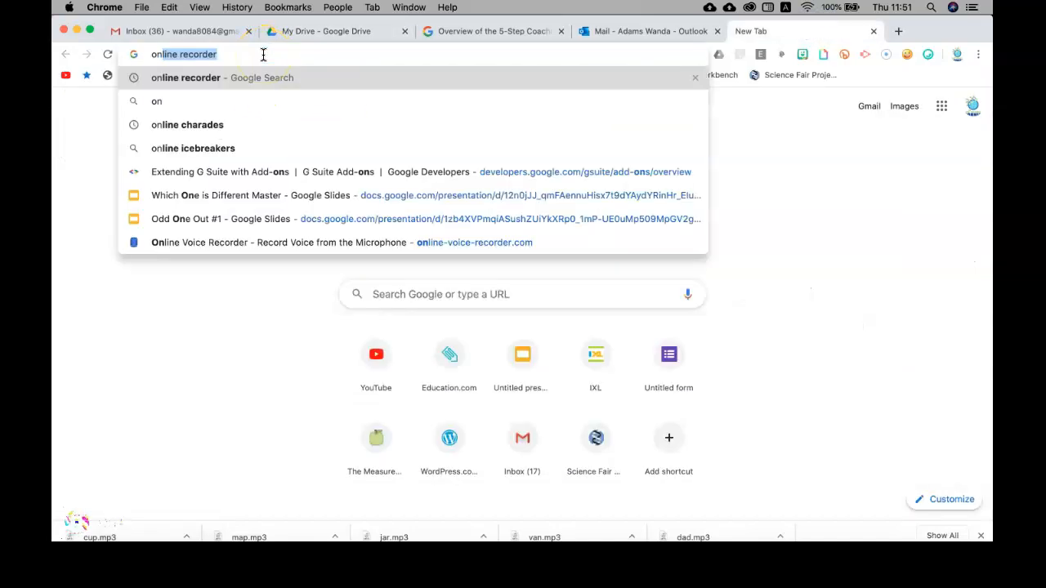
pyautogui.press('Return')
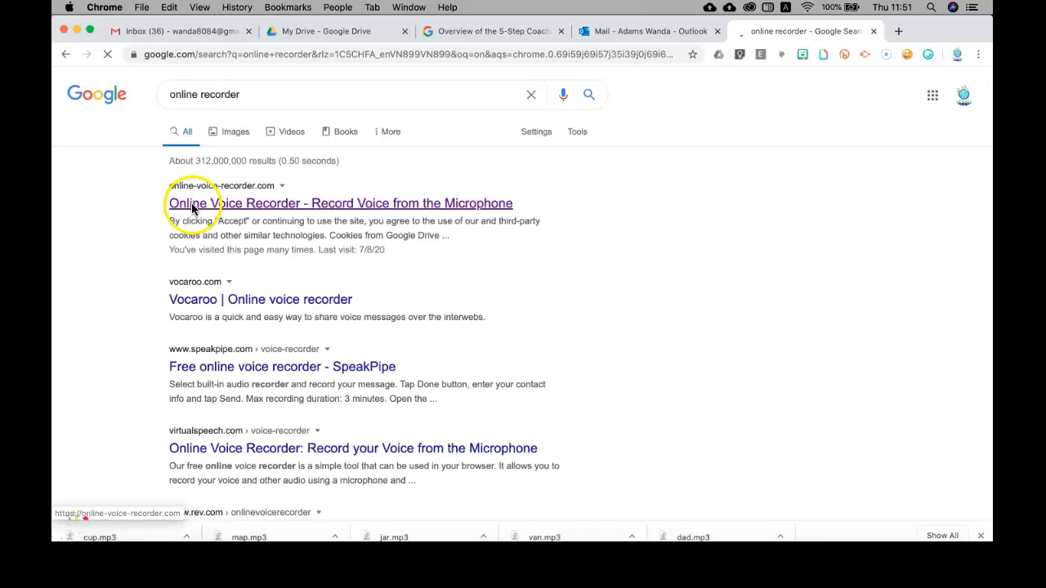
pyautogui.click(276, 205)
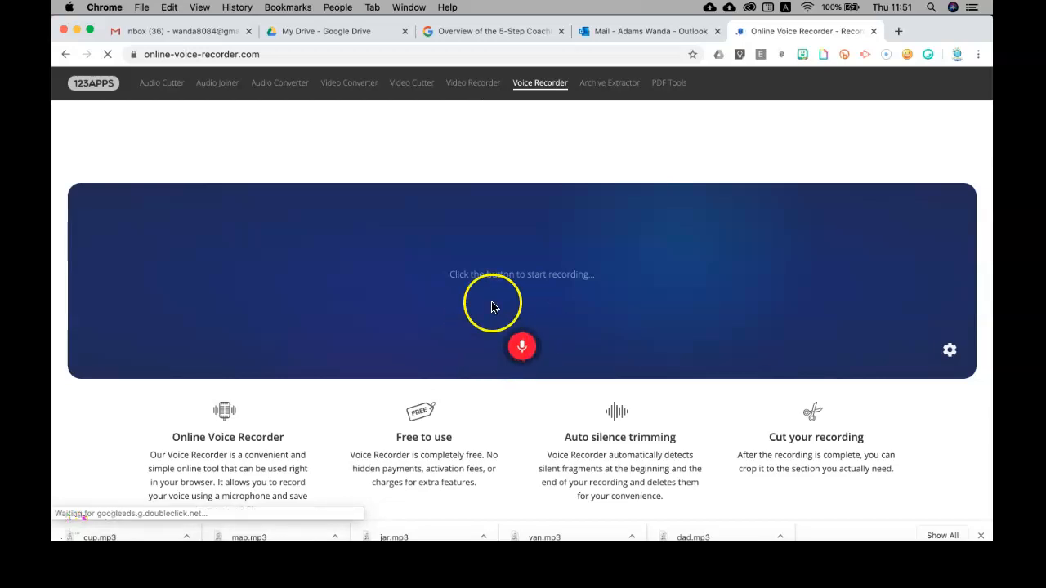
# Record a short voice clip with the online voice recorder.
pyautogui.click(523, 350)
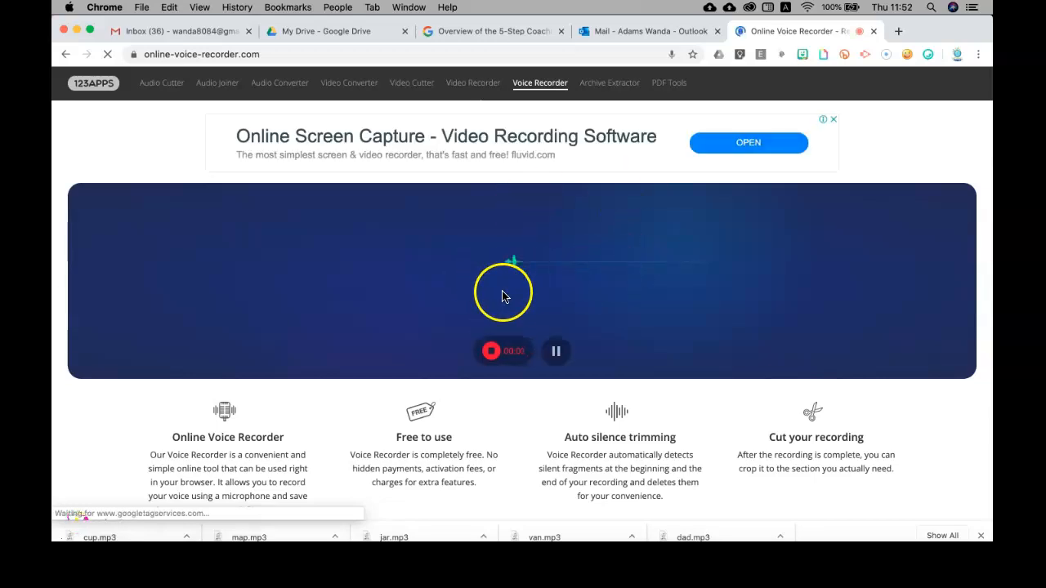
pyautogui.click(491, 351)
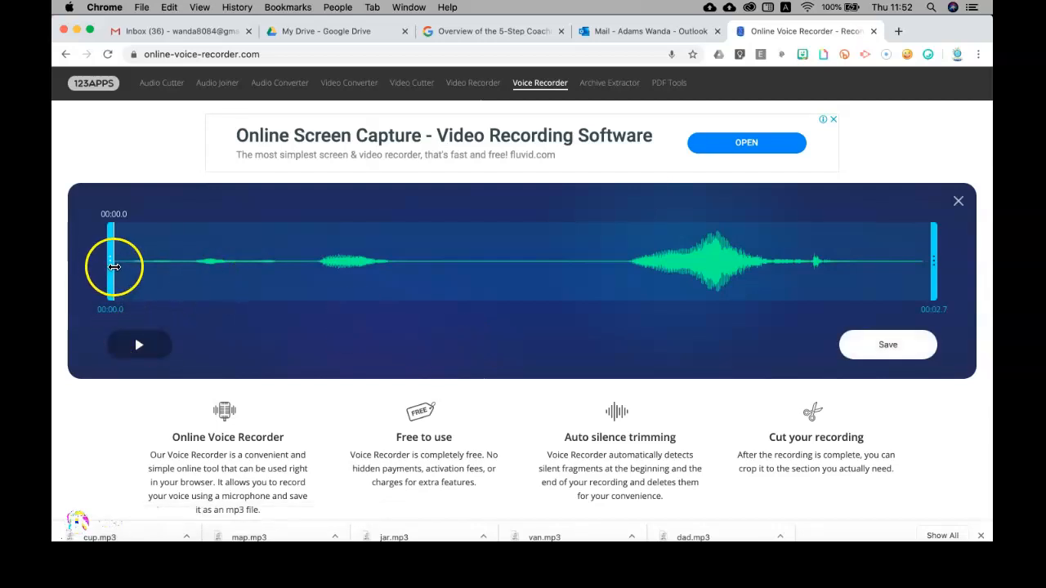
# Play back the voice recording and trim it to the section from 00:01.7 to 00:02.4.
pyautogui.click(140, 345)
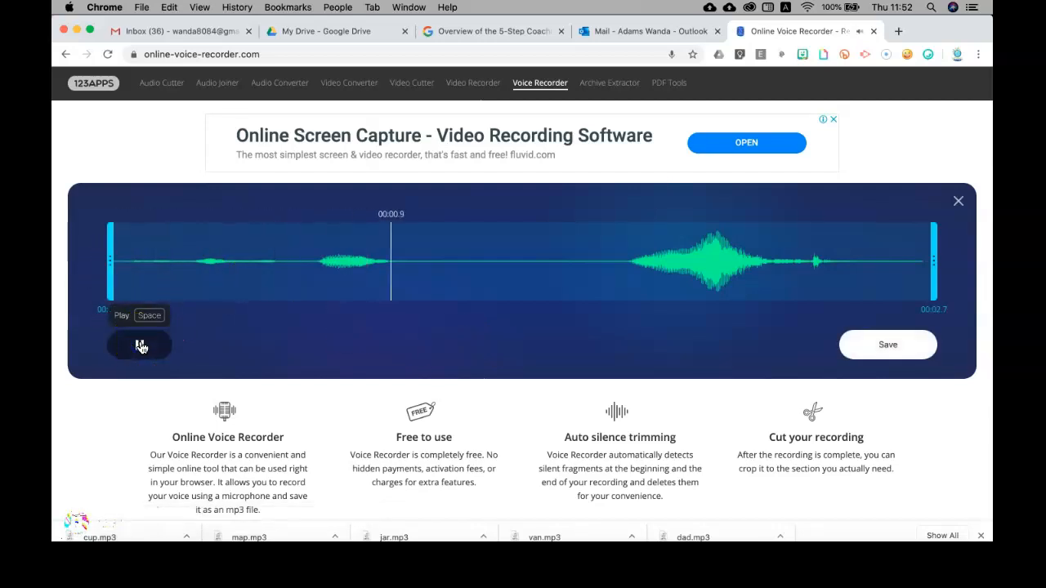
pyautogui.moveTo(108, 250); pyautogui.dragTo(622, 306)
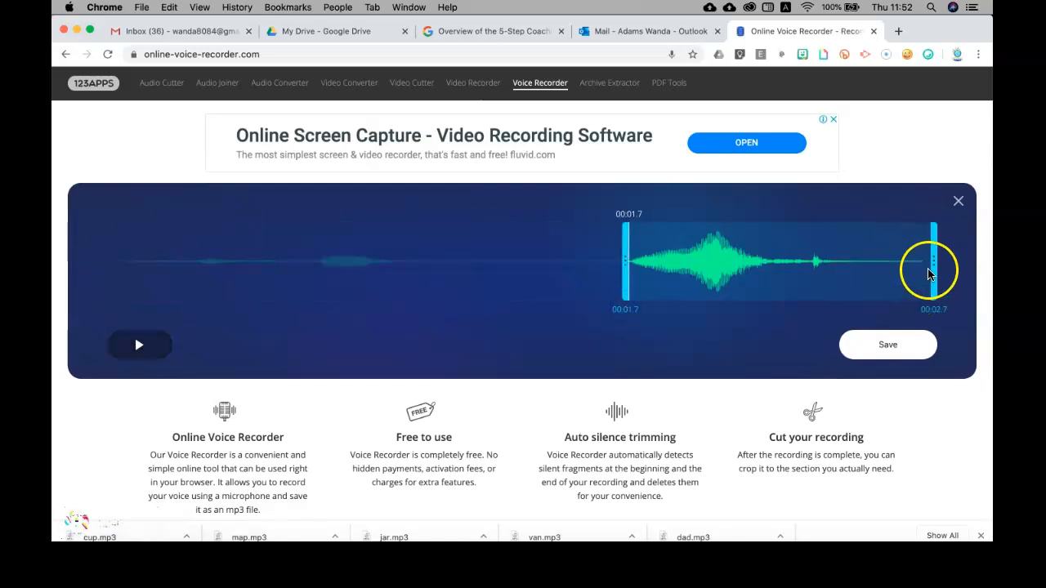
pyautogui.moveTo(934, 266); pyautogui.dragTo(834, 264)
# Save the trimmed recording as rake.mp3 in the Google Drive folder.
pyautogui.click(894, 355)
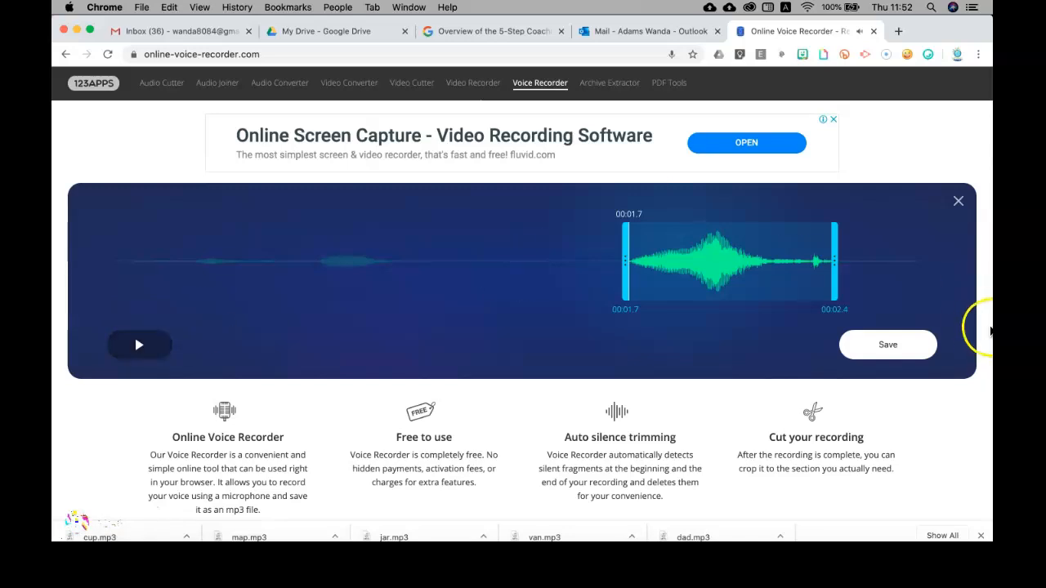
pyautogui.click(888, 352)
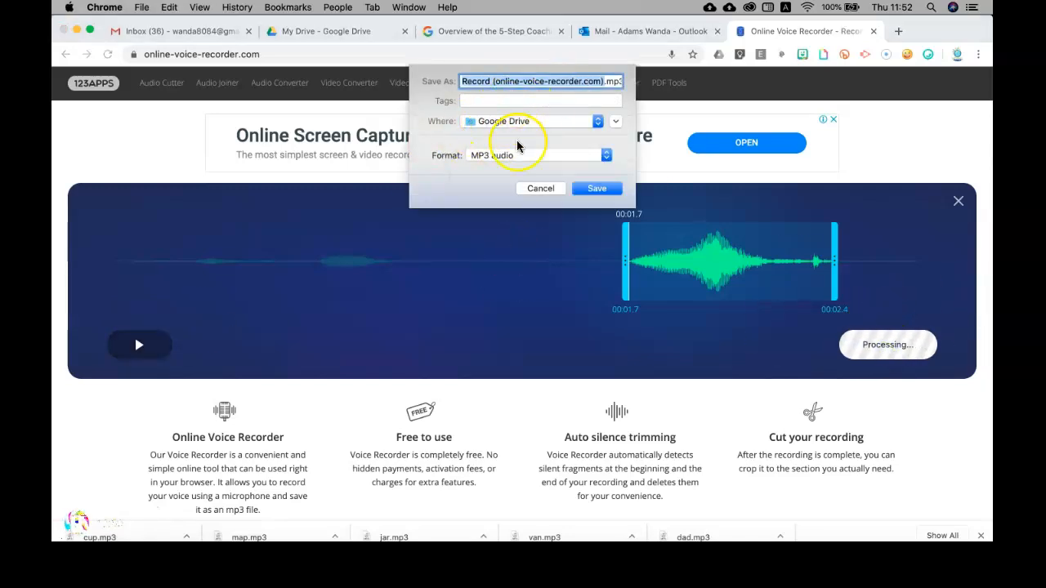
pyautogui.write('rake')
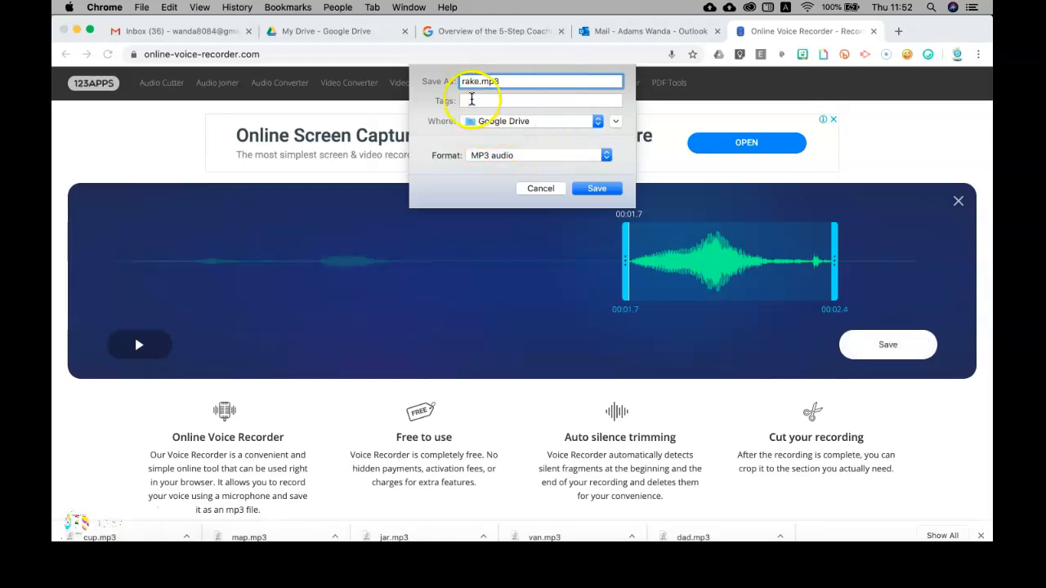
pyautogui.click(597, 189)
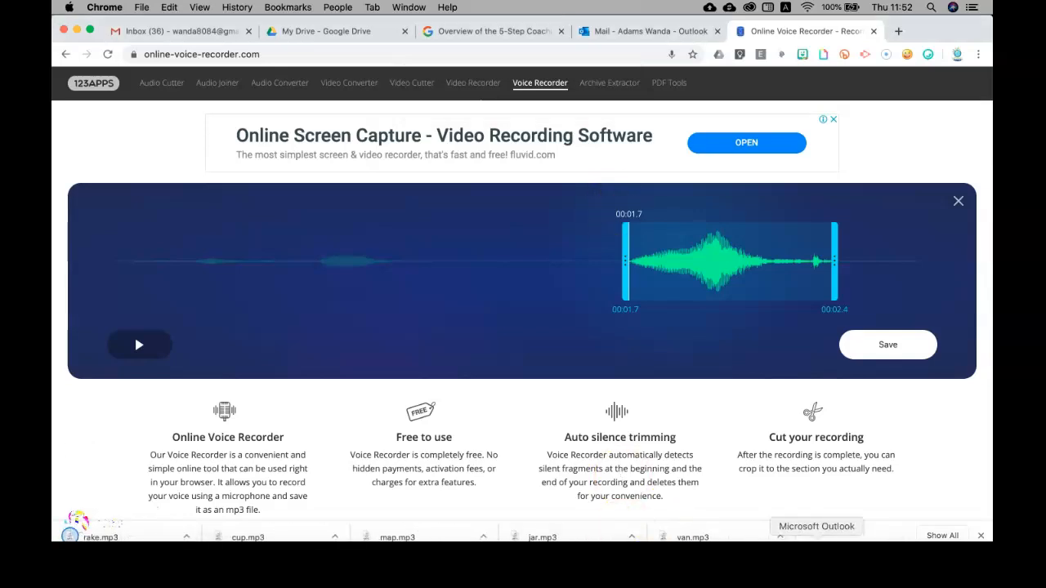
# Switch to PowerPoint and insert the audio file rake.mp3 from the Google Drive folder onto the cake slide.
pyautogui.click(790, 539)
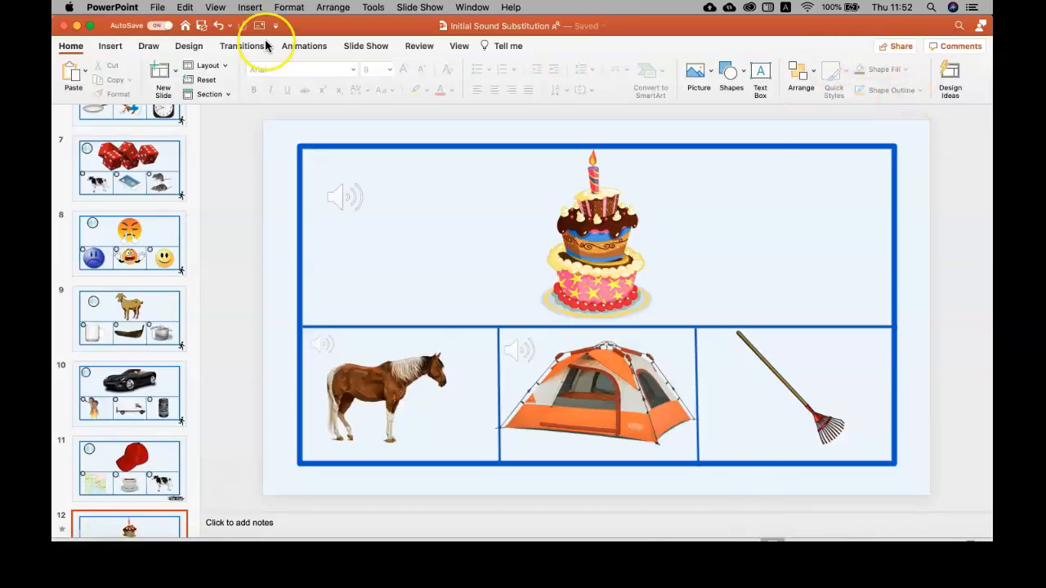
pyautogui.click(109, 48)
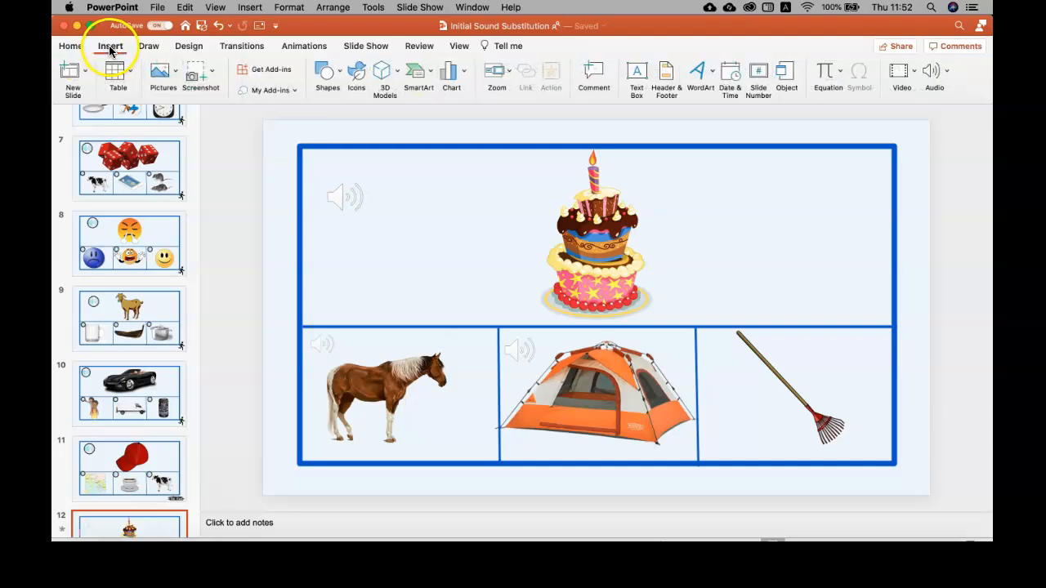
pyautogui.click(946, 71)
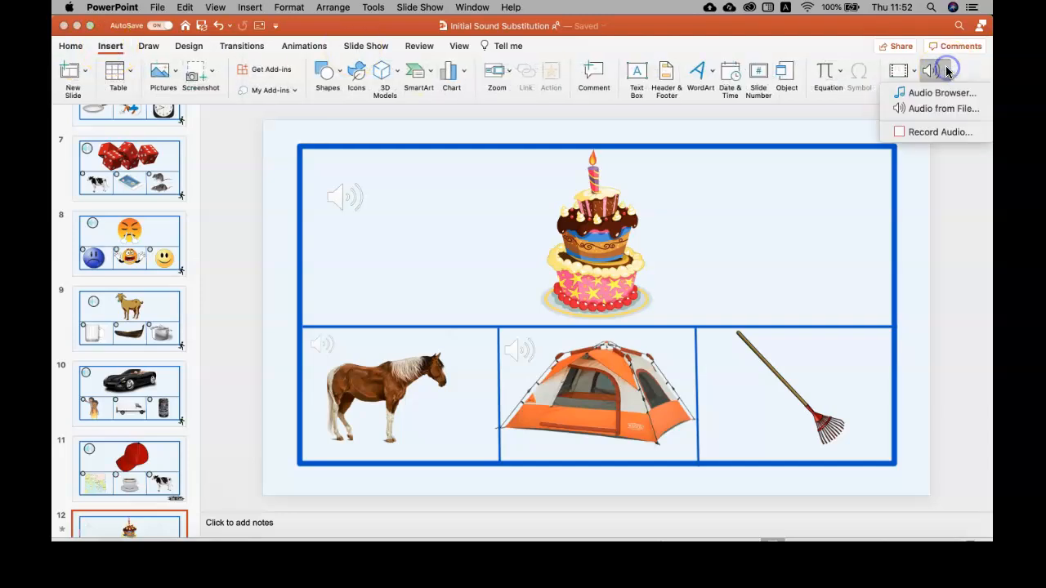
pyautogui.click(936, 110)
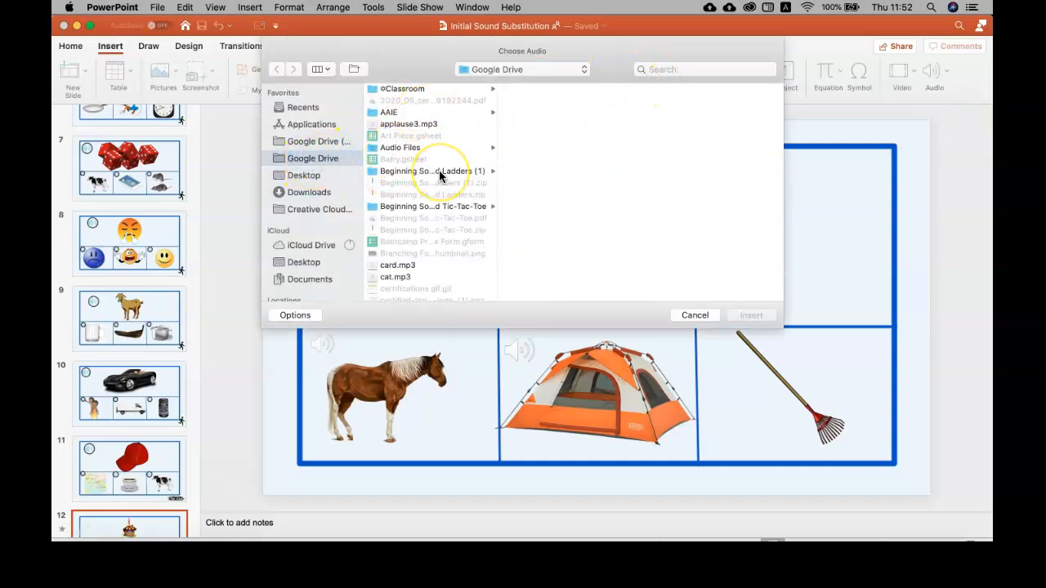
pyautogui.press('r')
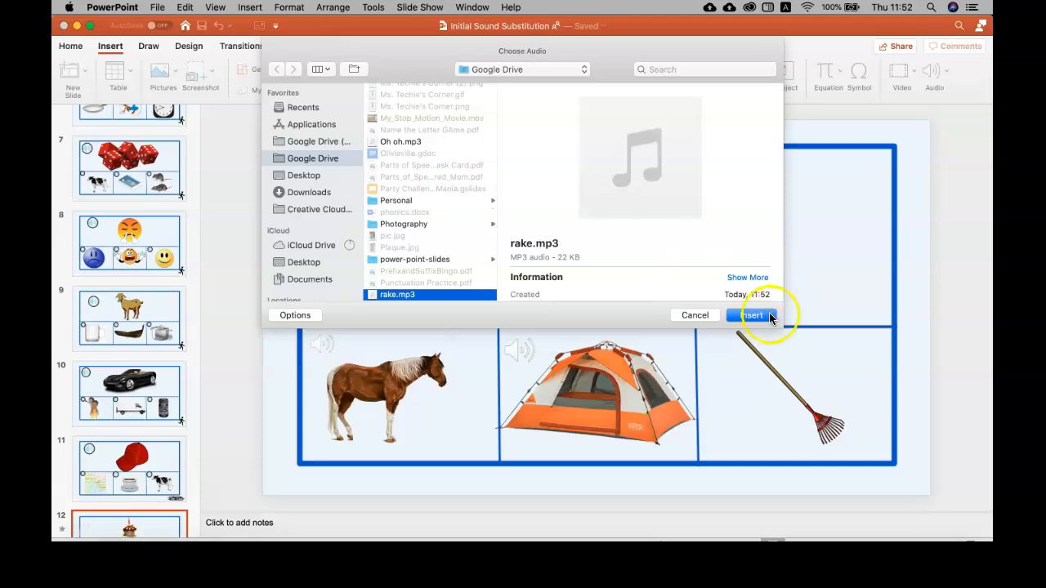
pyautogui.click(762, 319)
pyautogui.click(407, 297)
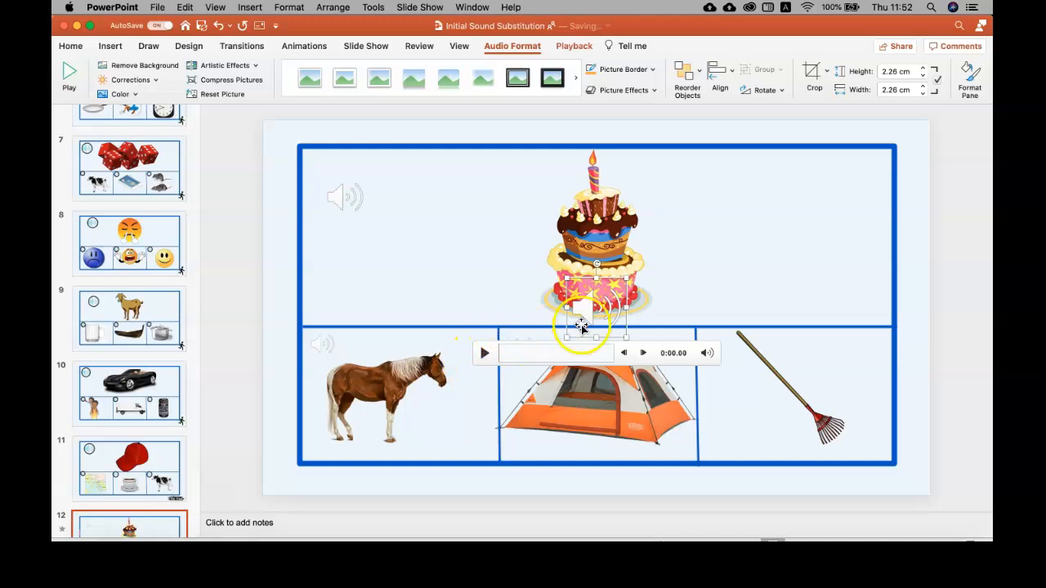
# Shrink the new sound icon to about 1.41 cm square and place it in the upper-left corner of the rake cell.
pyautogui.moveTo(626, 338); pyautogui.dragTo(717, 353)
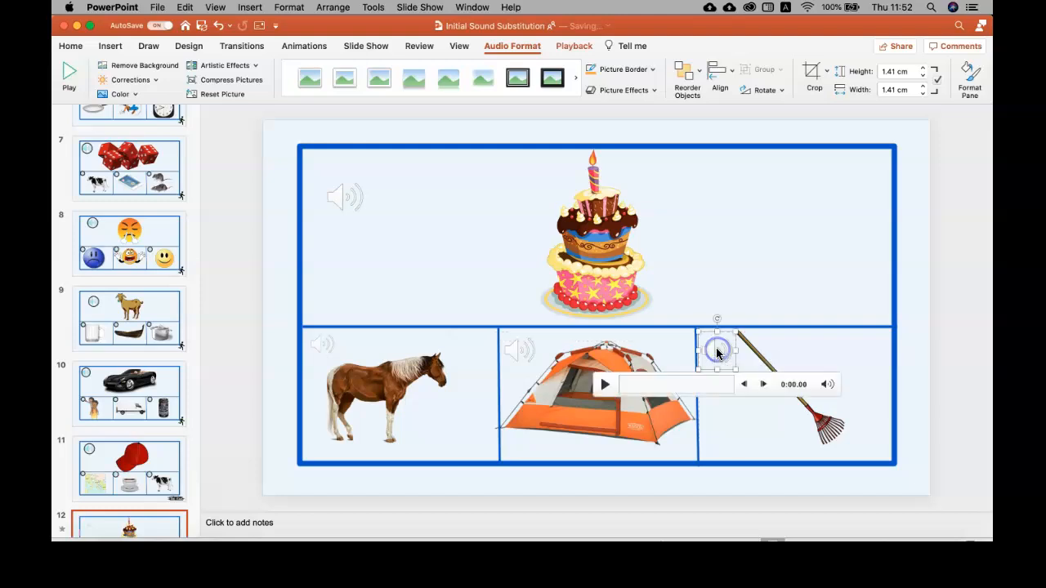
pyautogui.click(953, 356)
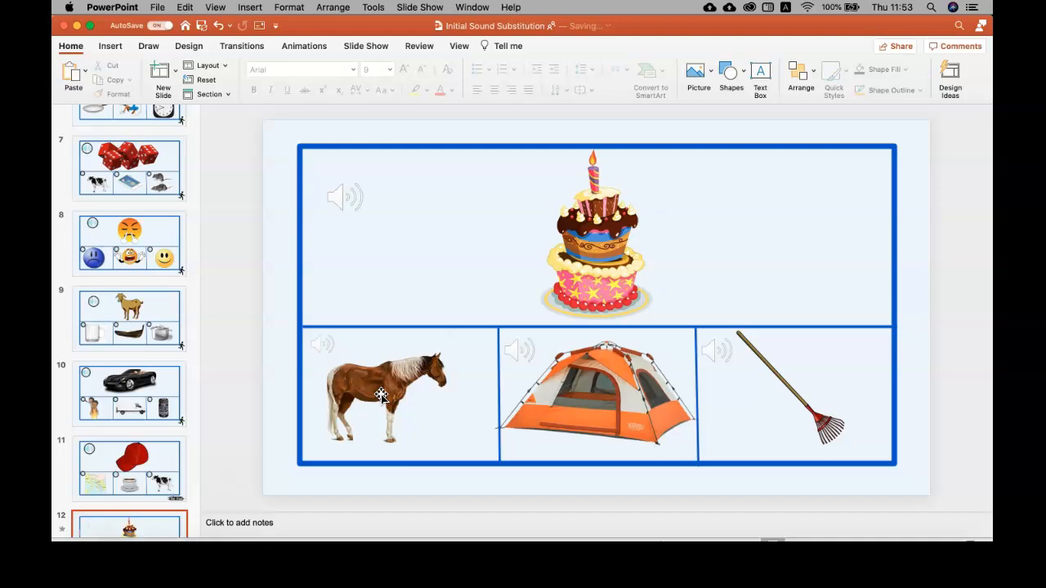
# Search the online pictures for "smiley".
pyautogui.click(112, 49)
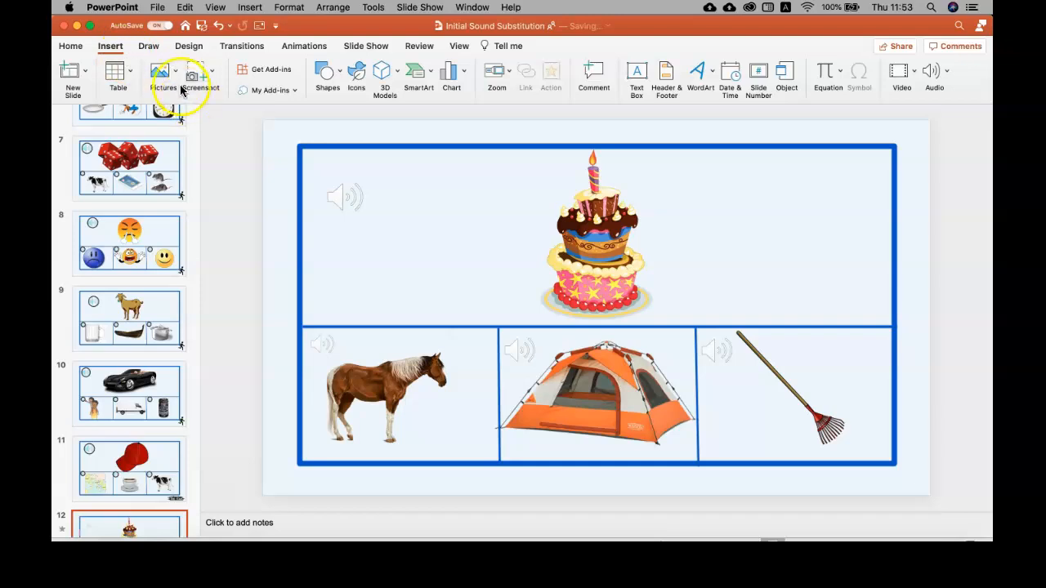
pyautogui.click(170, 77)
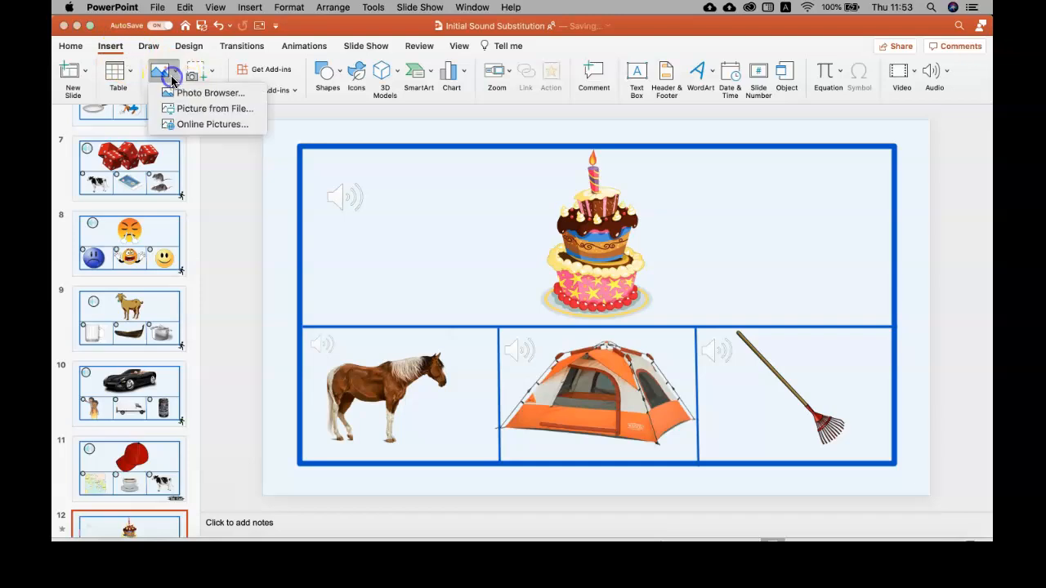
pyautogui.click(186, 124)
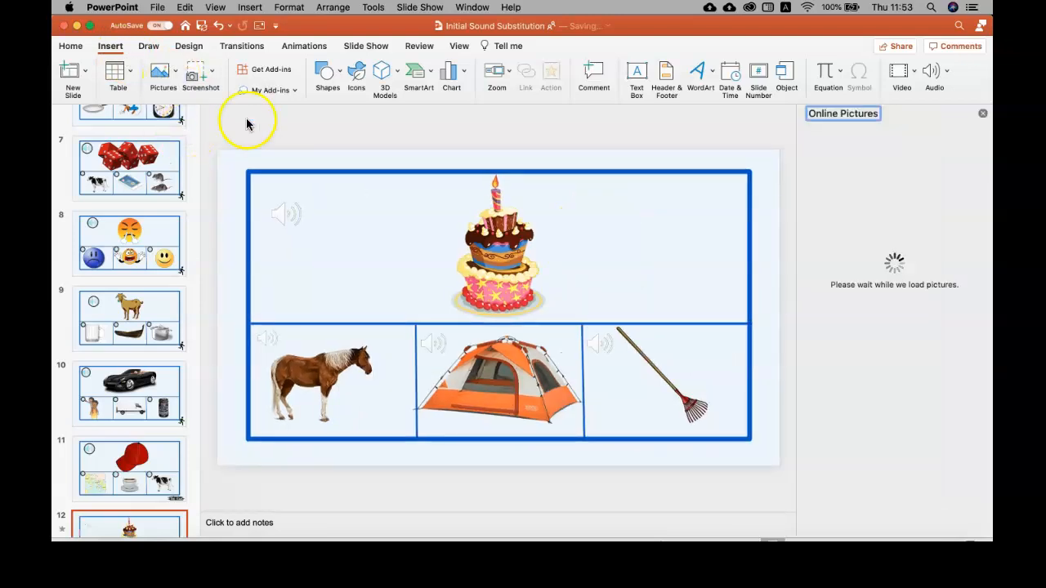
pyautogui.click(836, 140)
pyautogui.write('smiley')
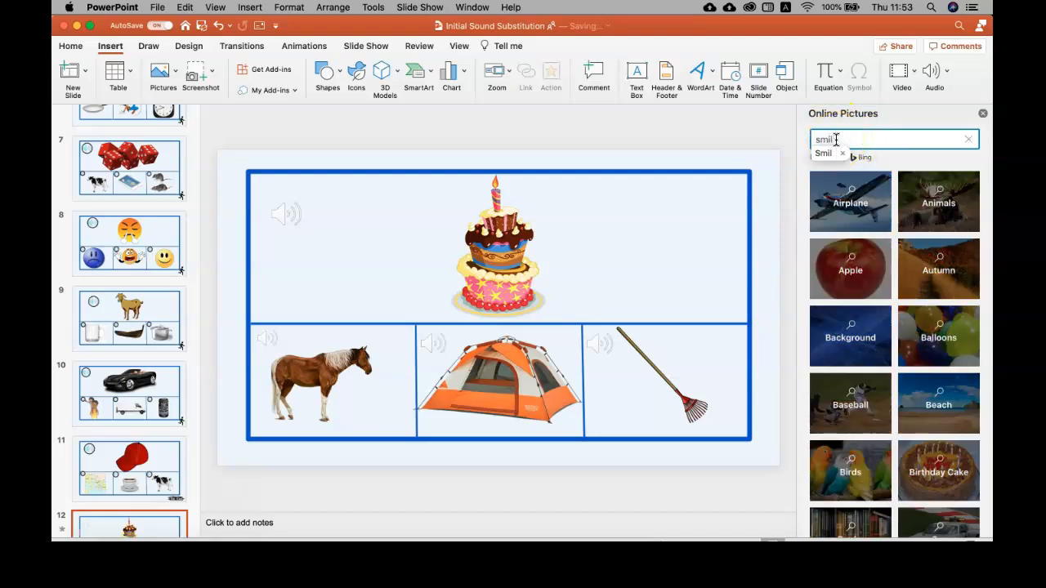